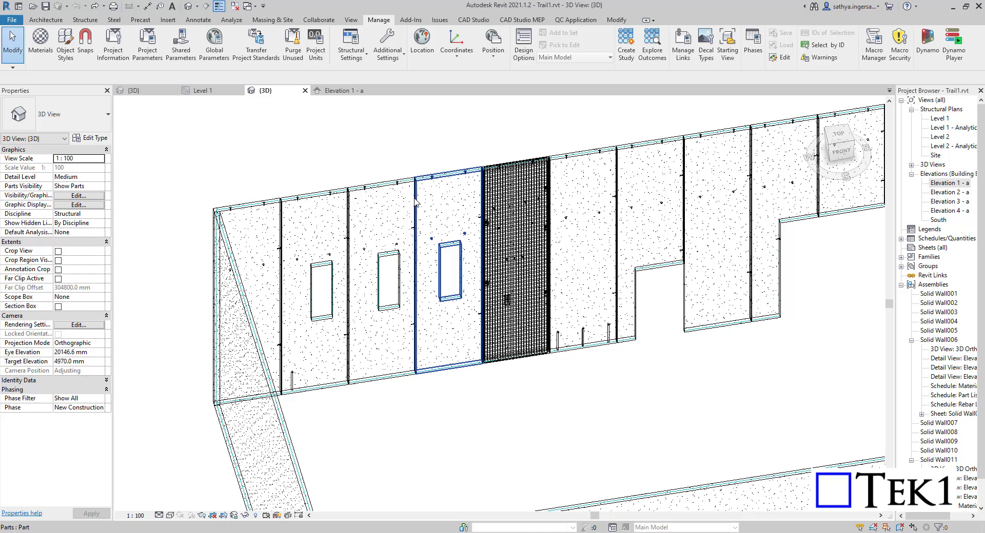
Examine the instance and type properties of the Solid Wall003 assembly
click(521, 290)
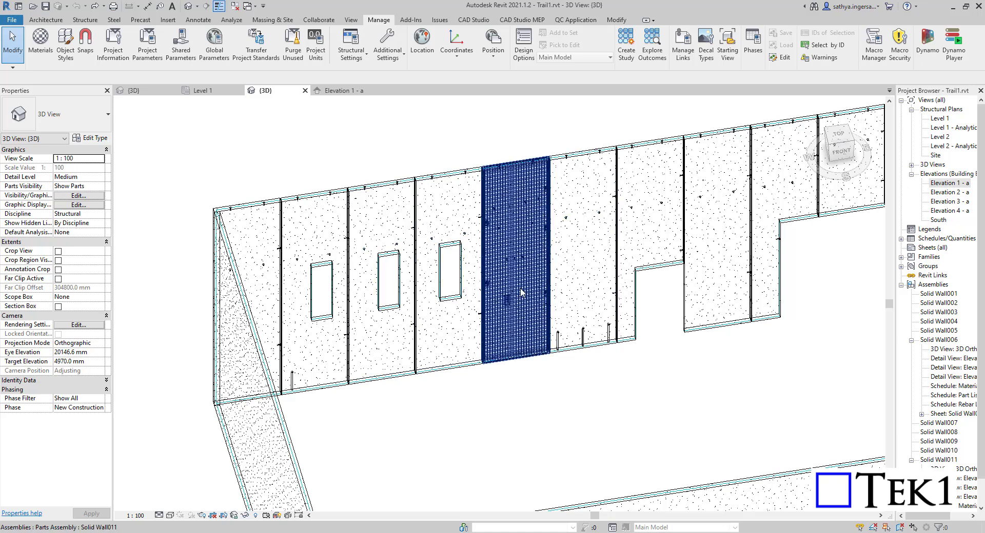
click(380, 193)
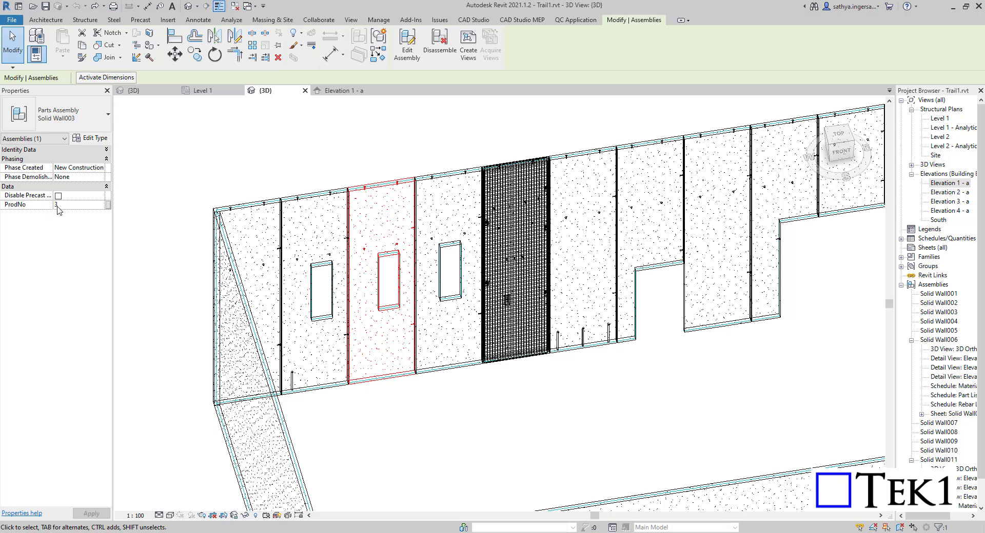
click(90, 138)
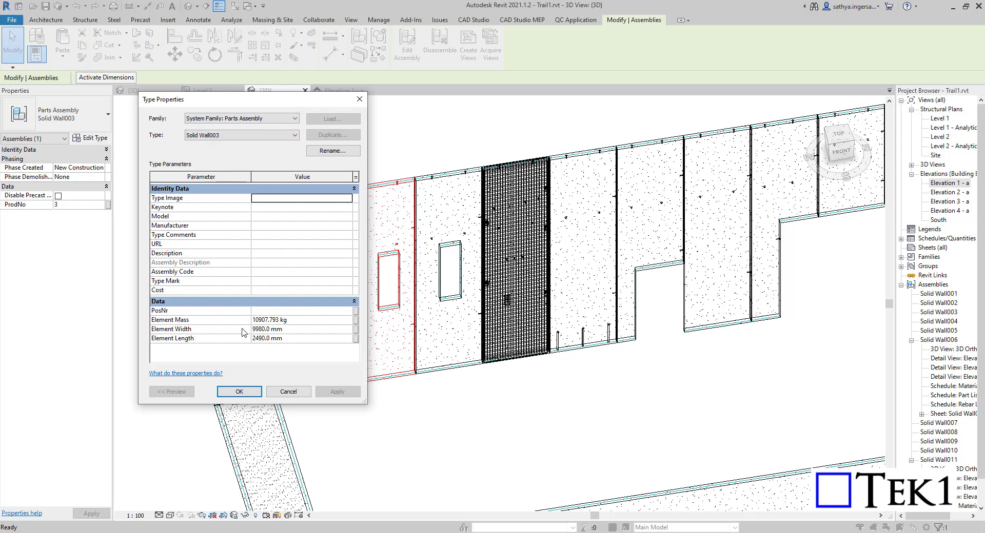
key(Escape)
key(Escape)
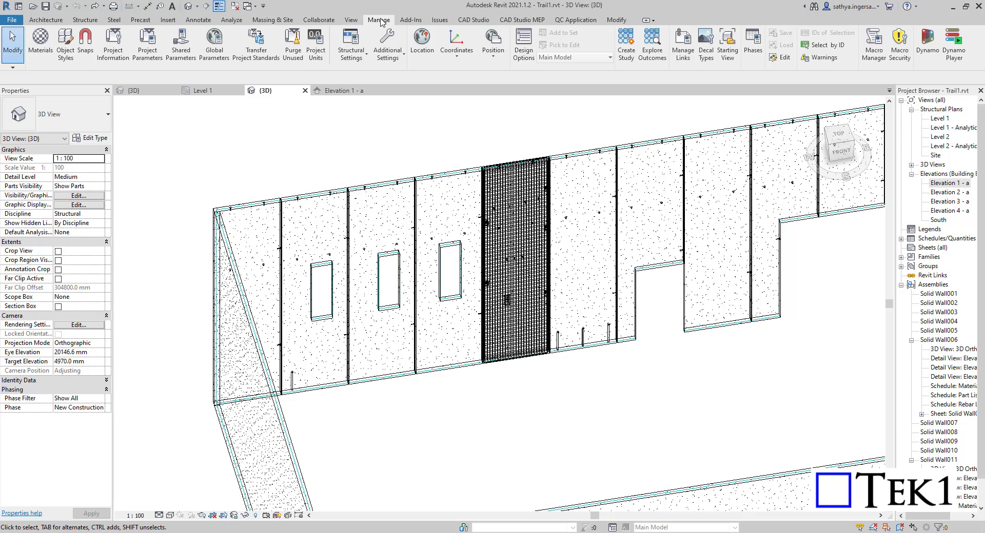
Start a new project parameter, stored by type and assigned to the Assemblies category
click(150, 45)
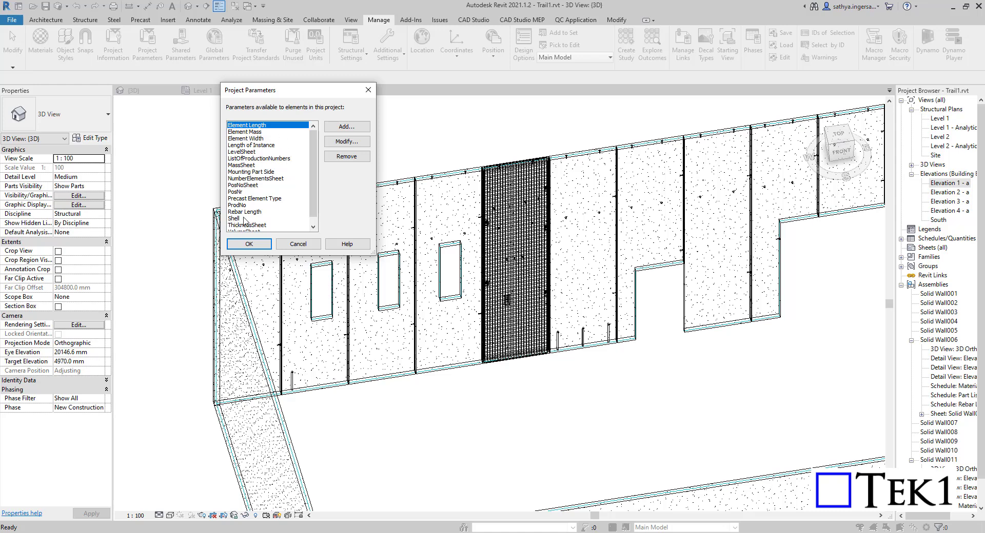
scroll(245, 220, down, 1)
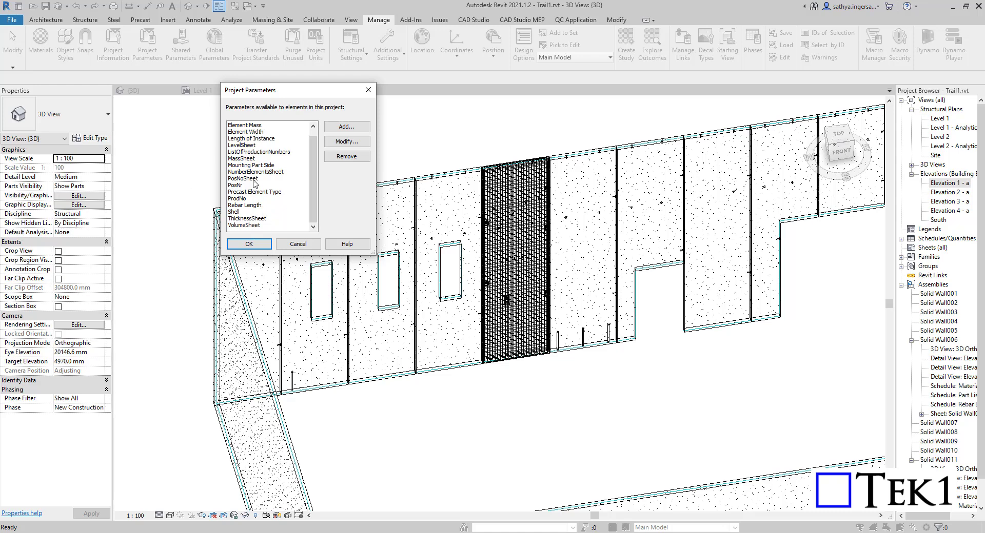
scroll(238, 141, up, 1)
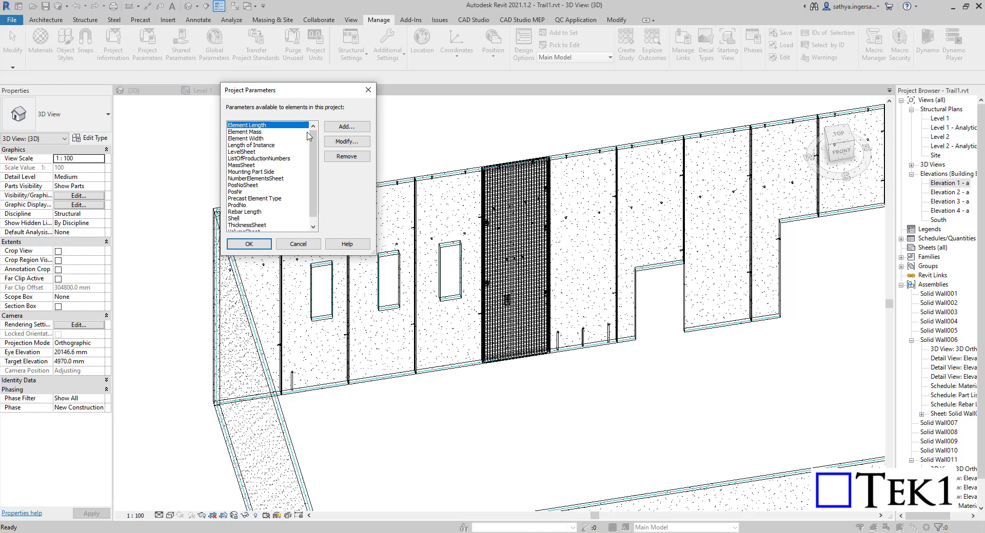
click(343, 128)
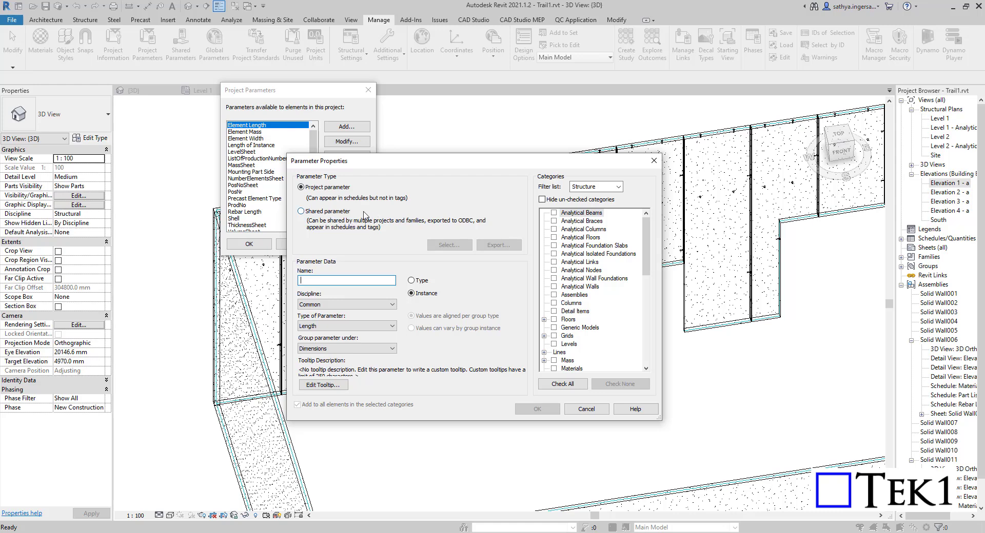
click(327, 213)
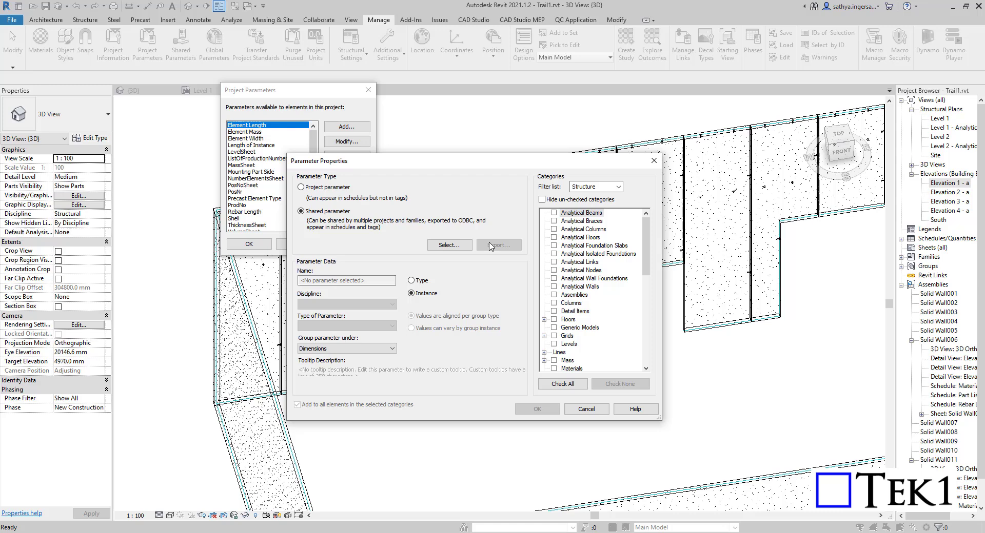
click(328, 187)
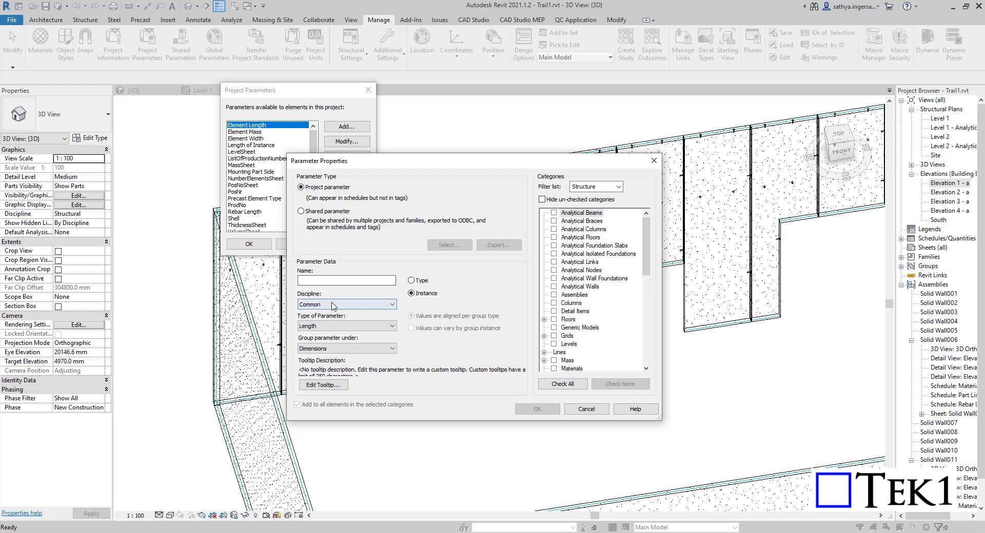
click(411, 280)
scroll(413, 285, down, 2)
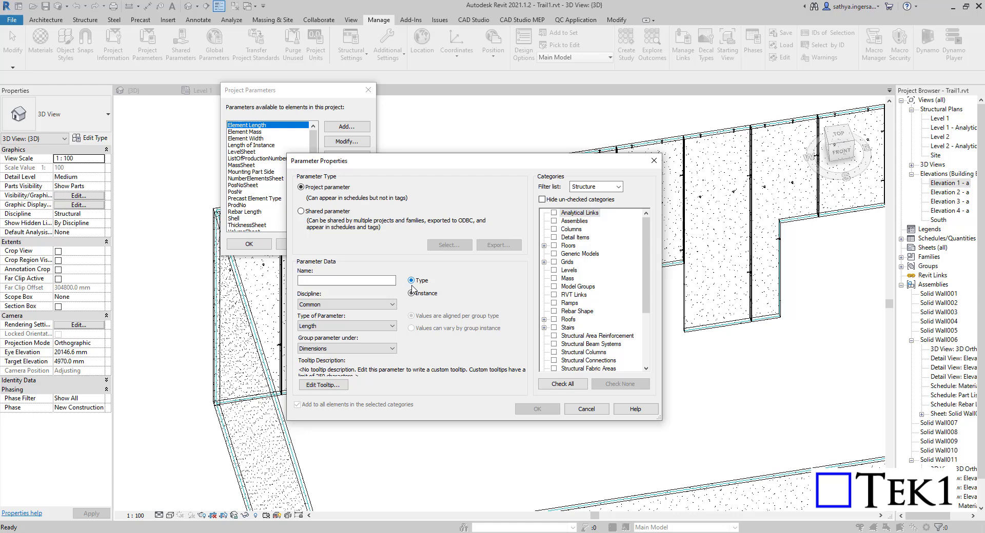
click(554, 222)
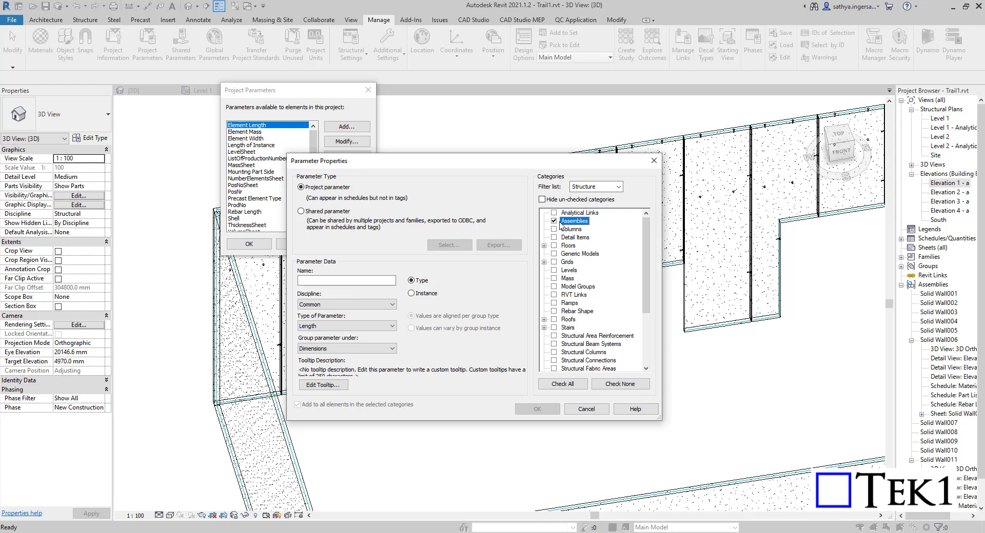
Name the parameter Manufacturing Cost, set its discipline to Common and its type to Currency, and add it to the project
click(357, 279)
text(Manufacturing Cost)
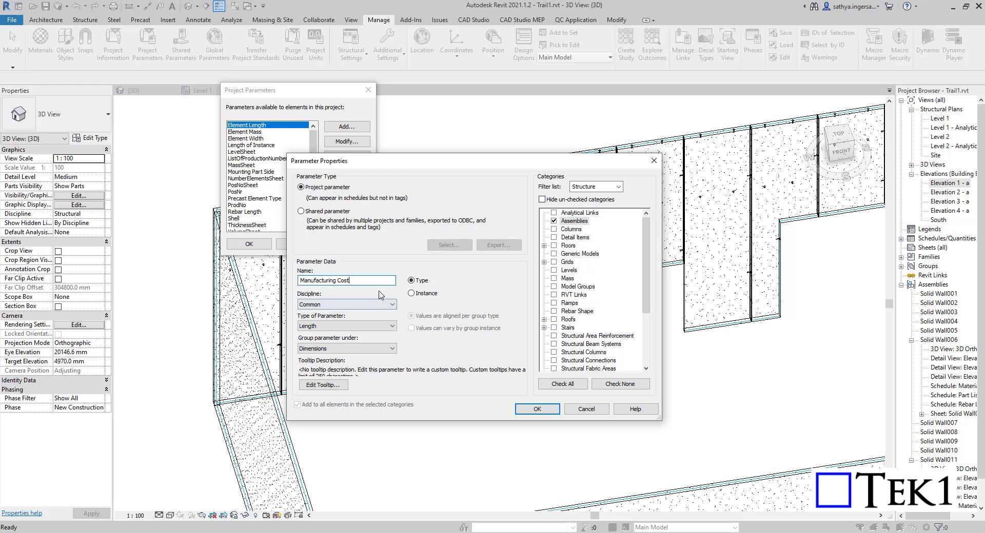
click(342, 305)
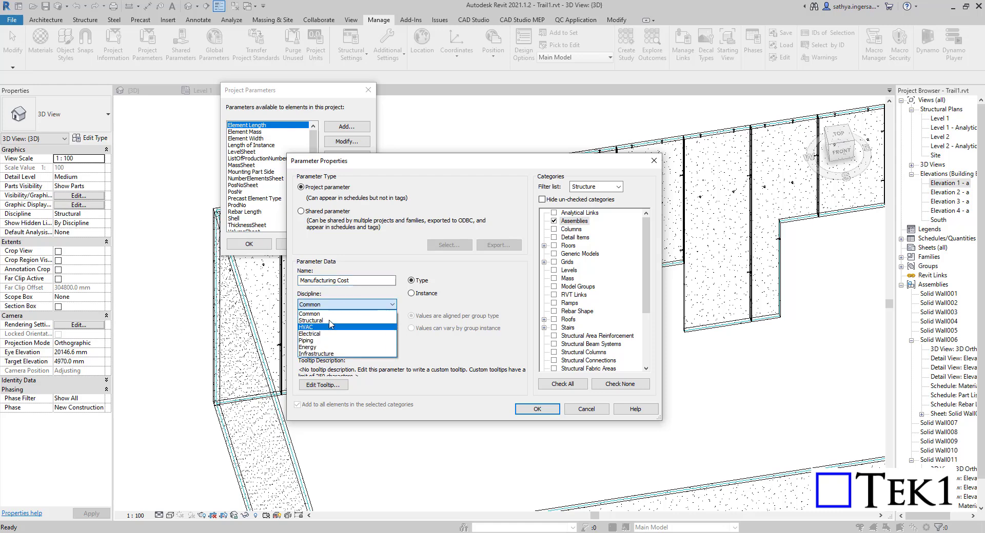
click(323, 313)
click(341, 327)
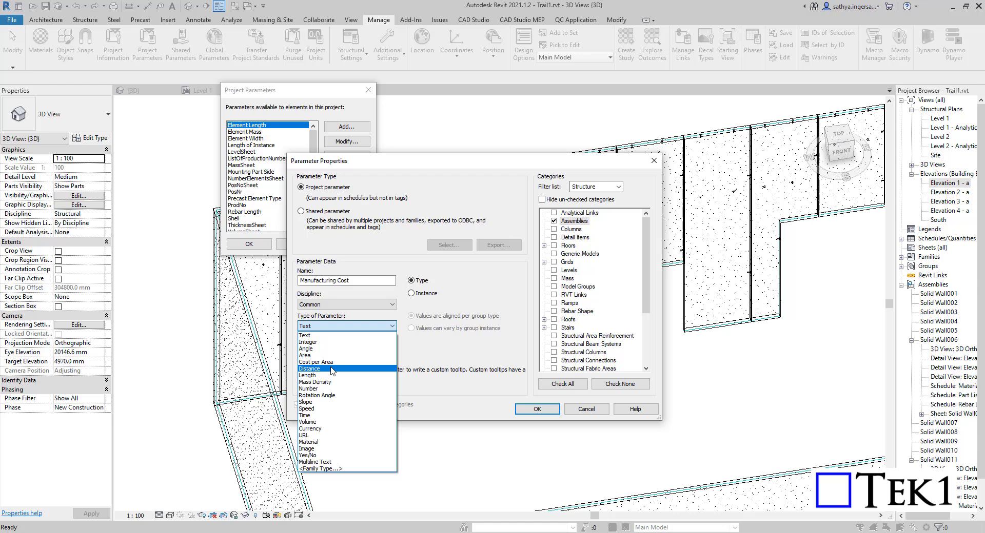
click(328, 422)
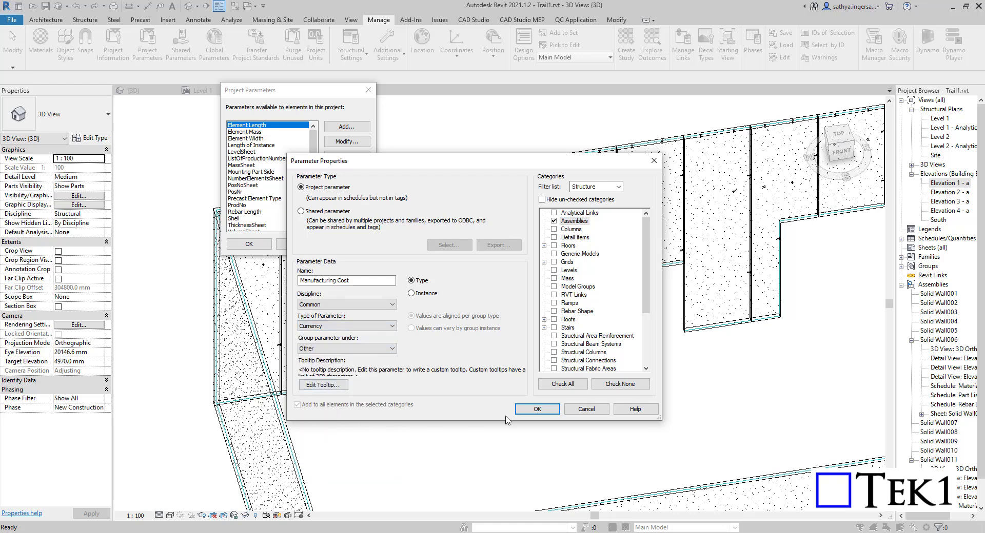
click(537, 409)
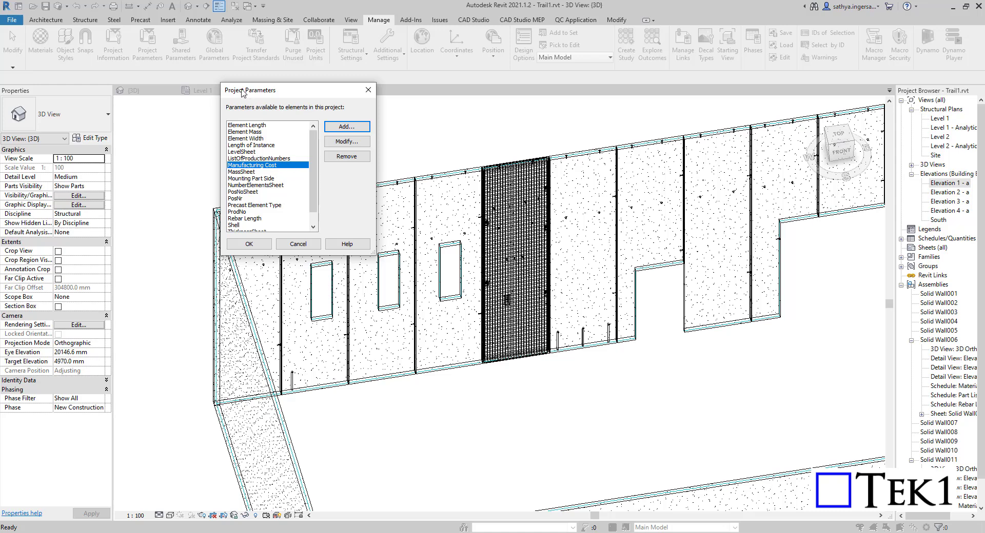
click(249, 245)
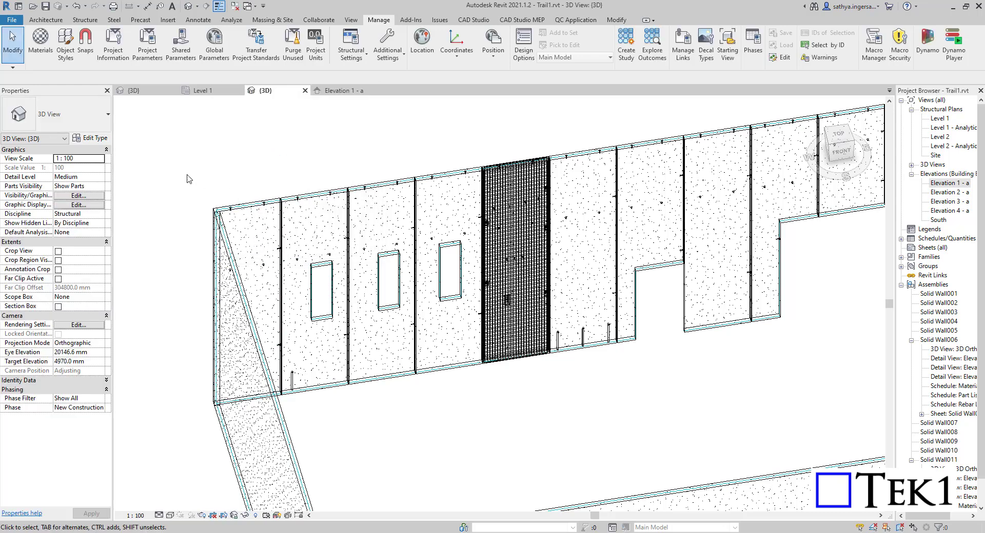
Check the type properties of the Solid Wall002 assembly for the Manufacturing Cost parameter
click(315, 198)
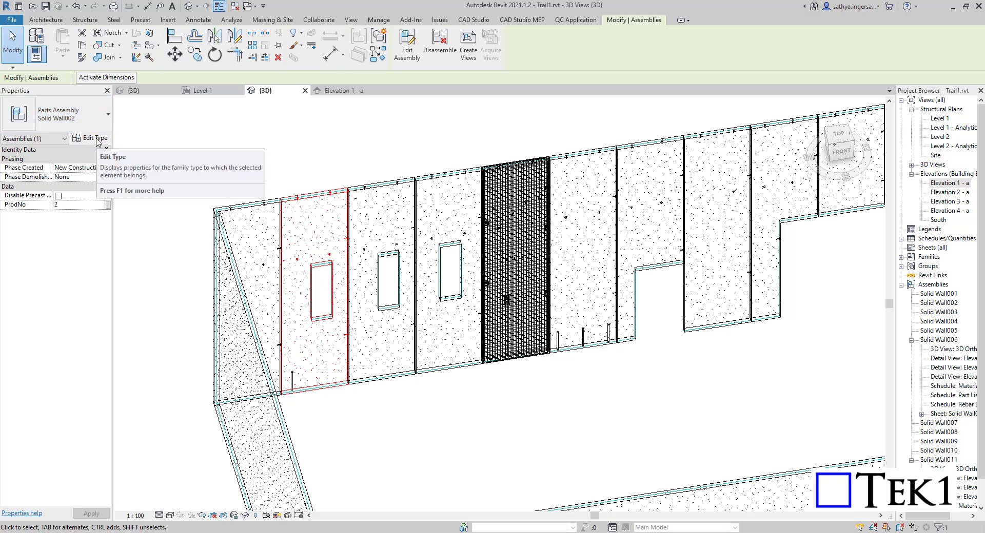
click(95, 139)
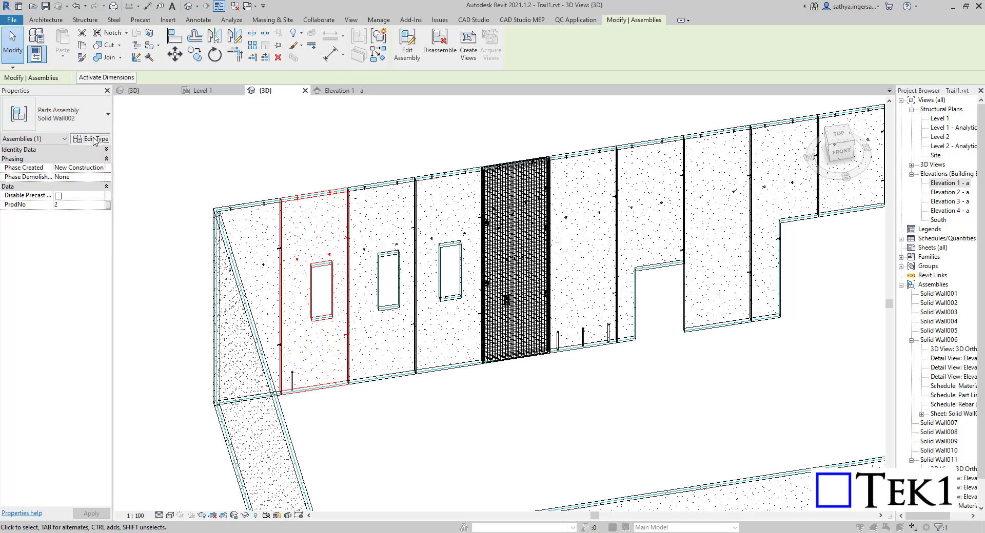
scroll(240, 202, down, 1)
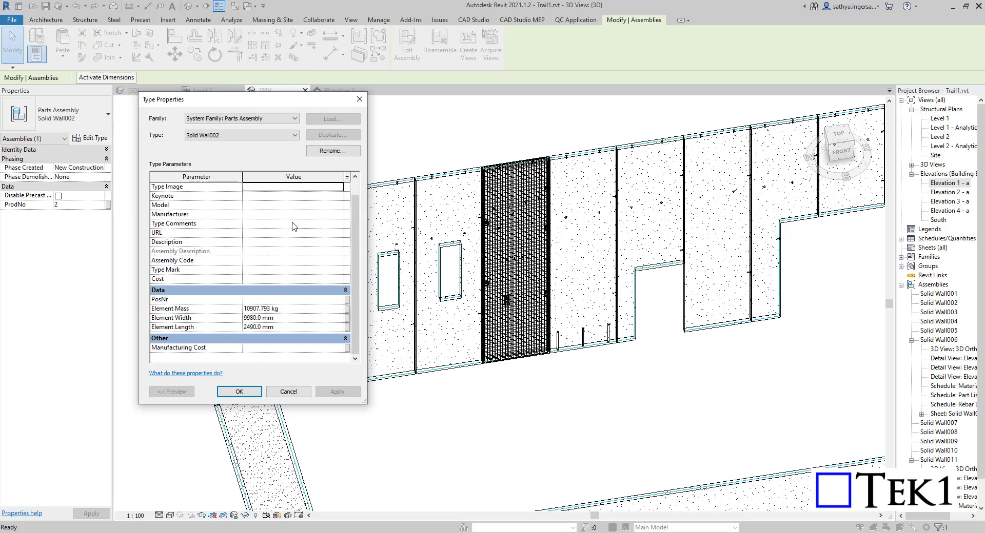
key(Escape)
key(Escape)
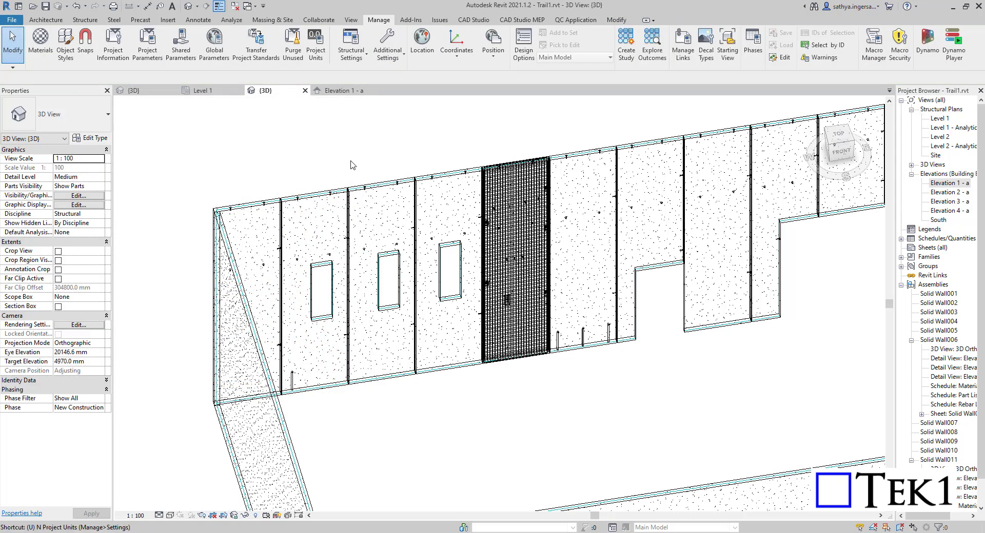
Set the project's currency units to the $ symbol with 0 decimal places
key(u)
key(n)
click(521, 300)
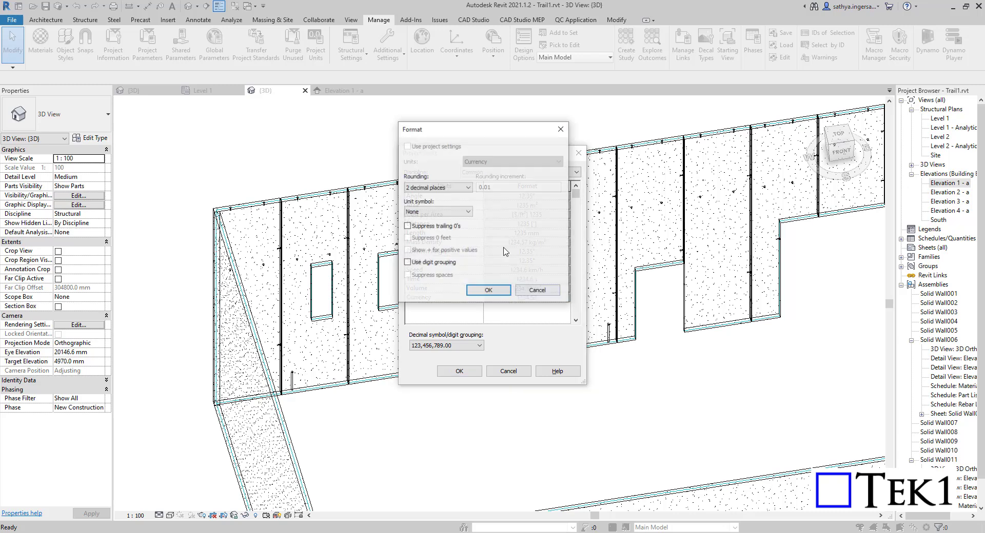
click(436, 212)
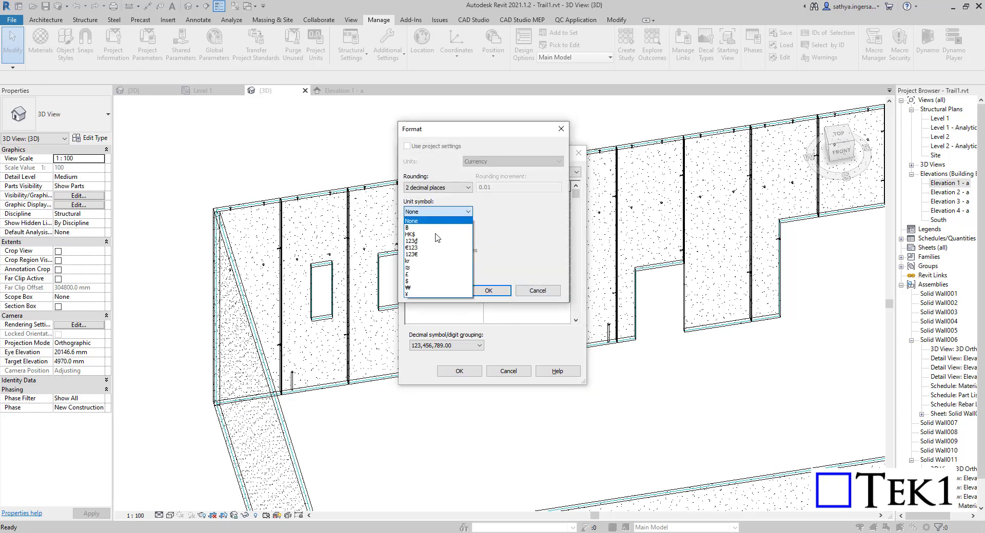
click(429, 274)
click(437, 187)
click(435, 218)
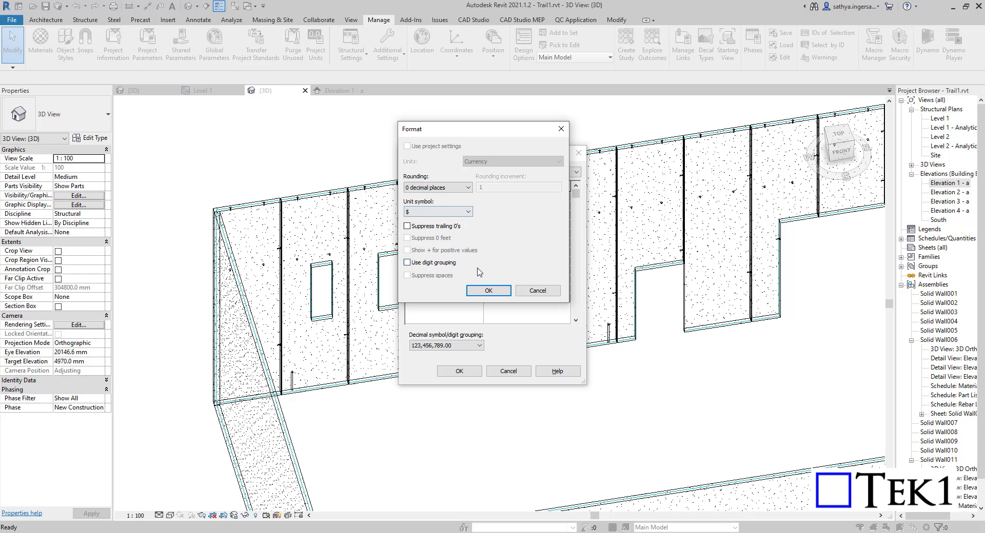
click(489, 291)
click(459, 371)
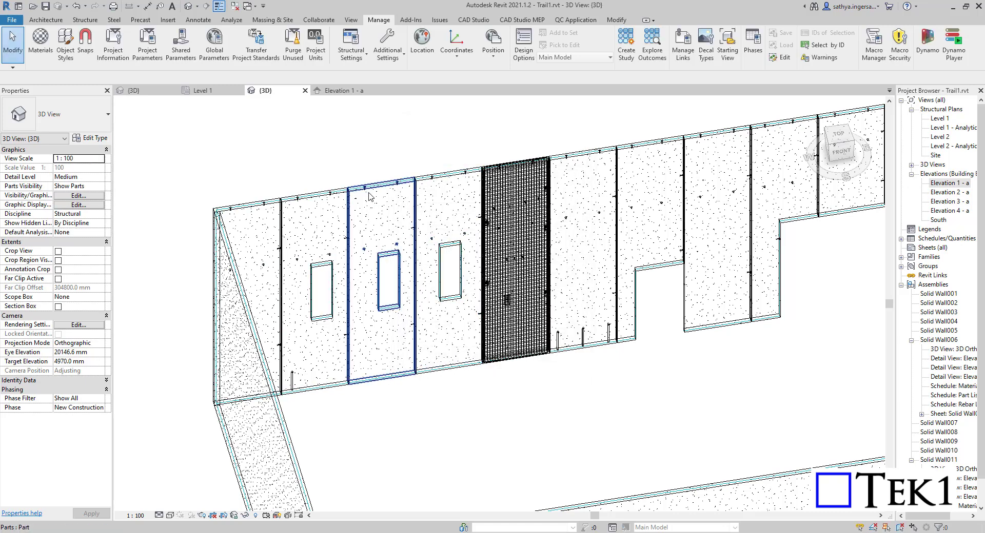
Set the Manufacturing Cost of the Solid Wall002 assembly type to 1000
click(313, 231)
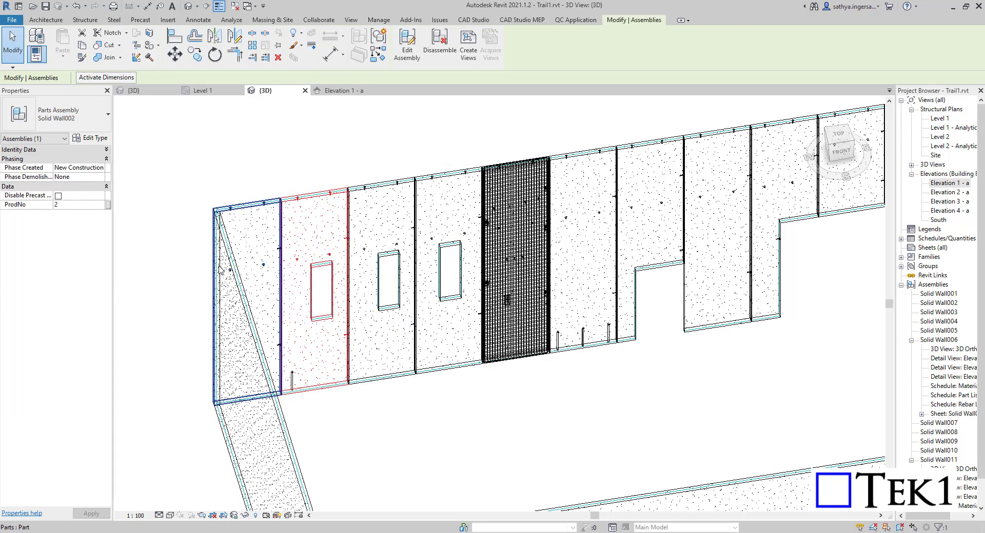
click(88, 138)
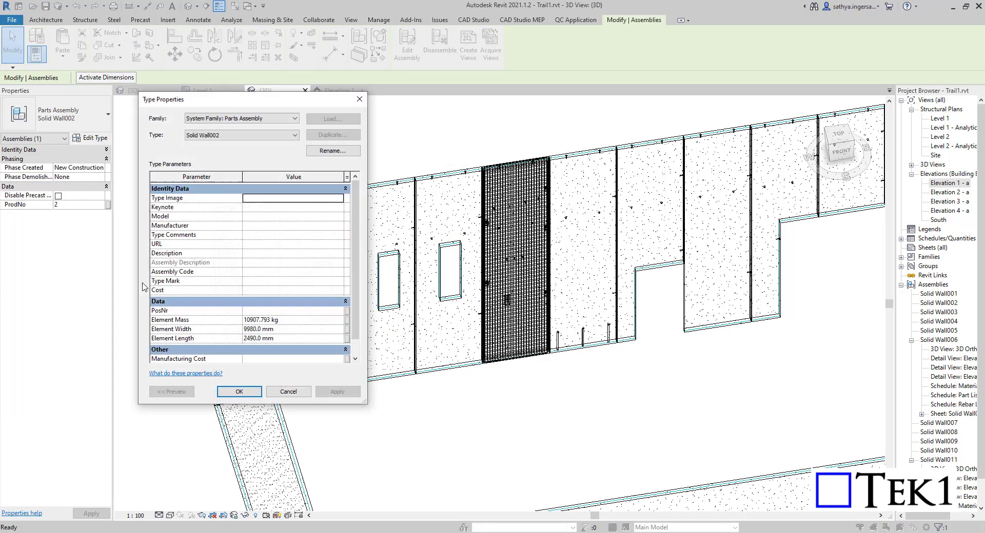
click(247, 358)
text(1000)
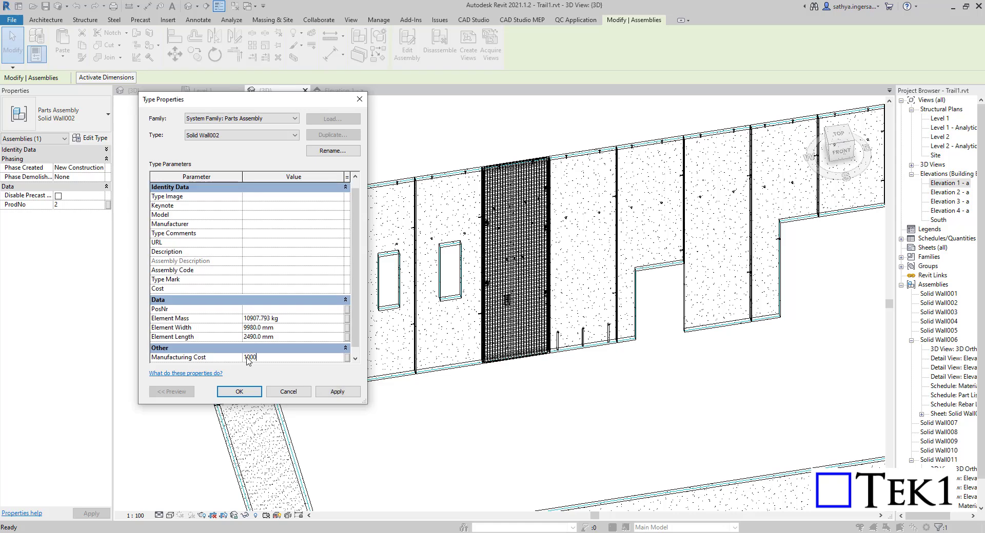
click(240, 391)
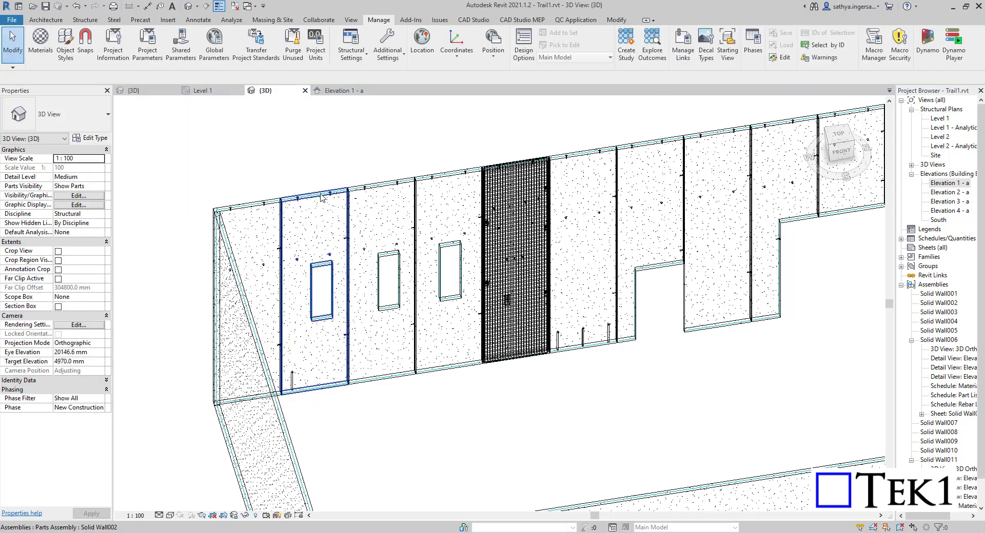
Review how the Manufacturing Cost is formatted in the Solid Wall002 type properties
click(86, 139)
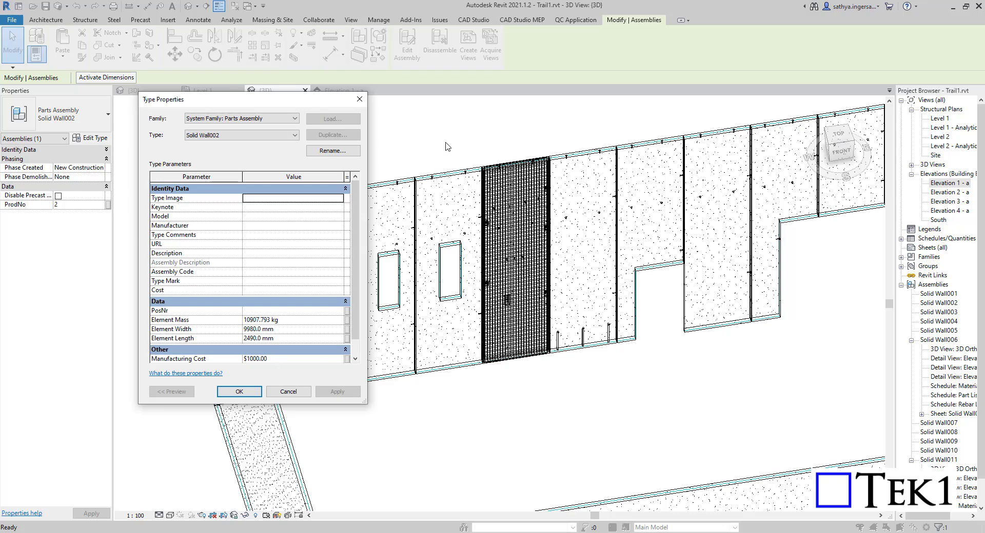
key(Escape)
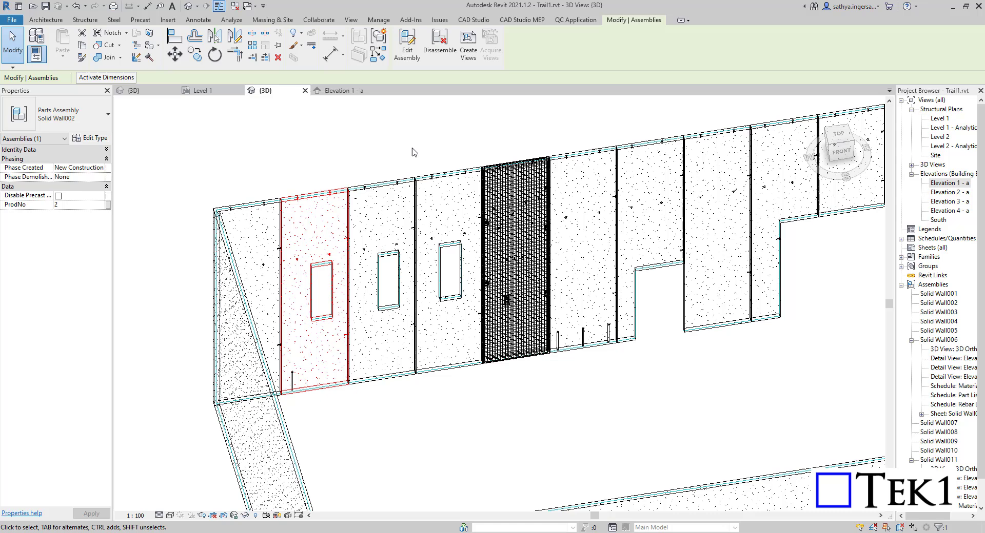
key(Escape)
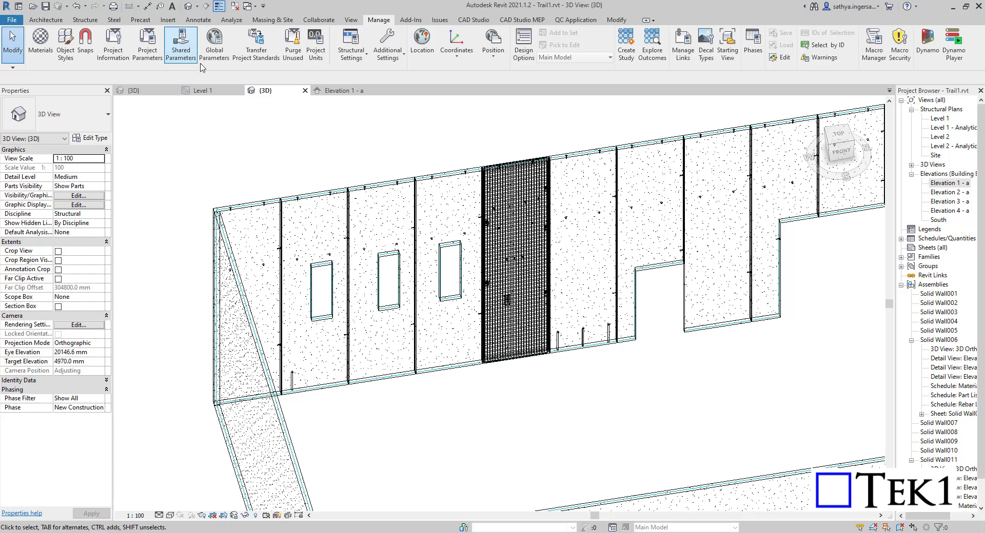
Start a new project parameter named "Casting sequence" that applies to the Assemblies category
click(151, 48)
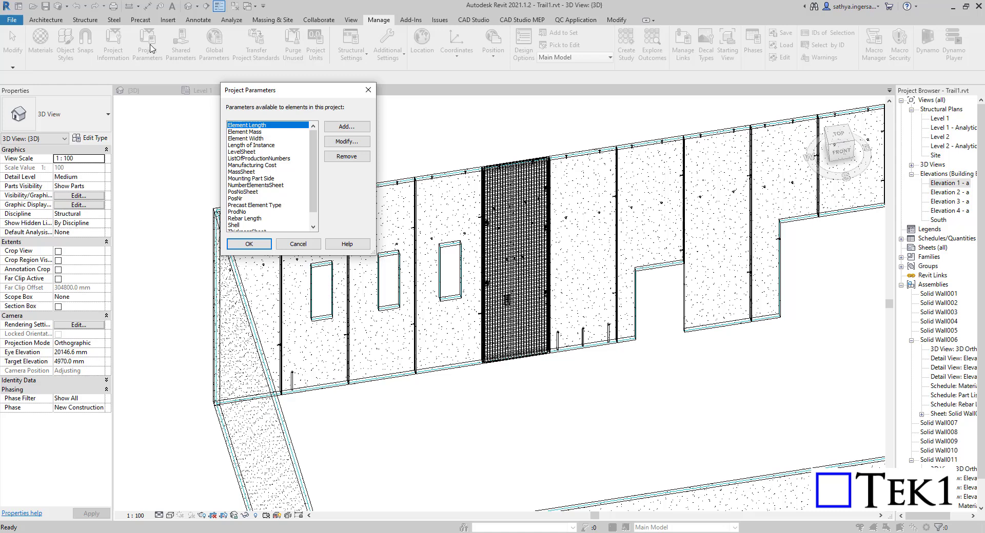
scroll(261, 160, down, 1)
scroll(261, 208, up, 1)
click(345, 129)
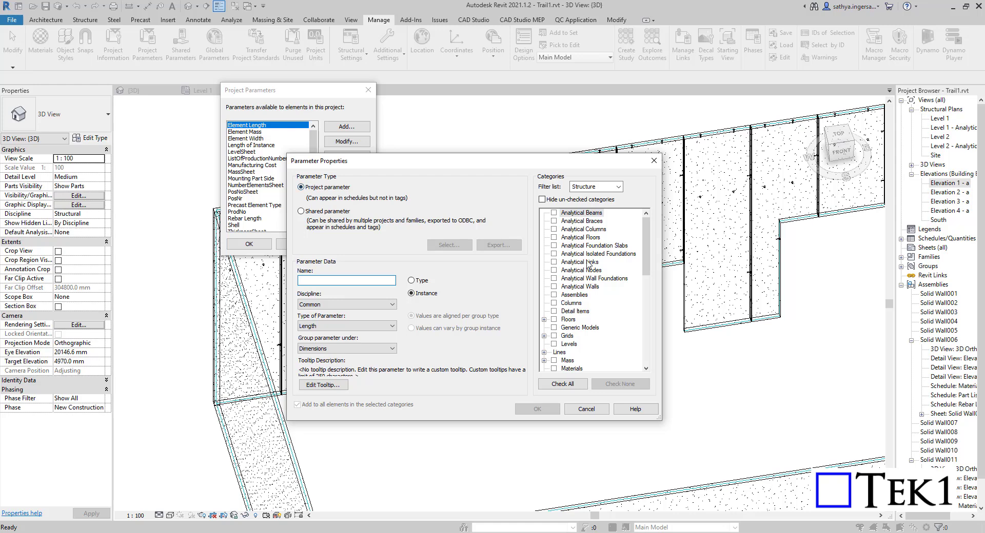
click(554, 295)
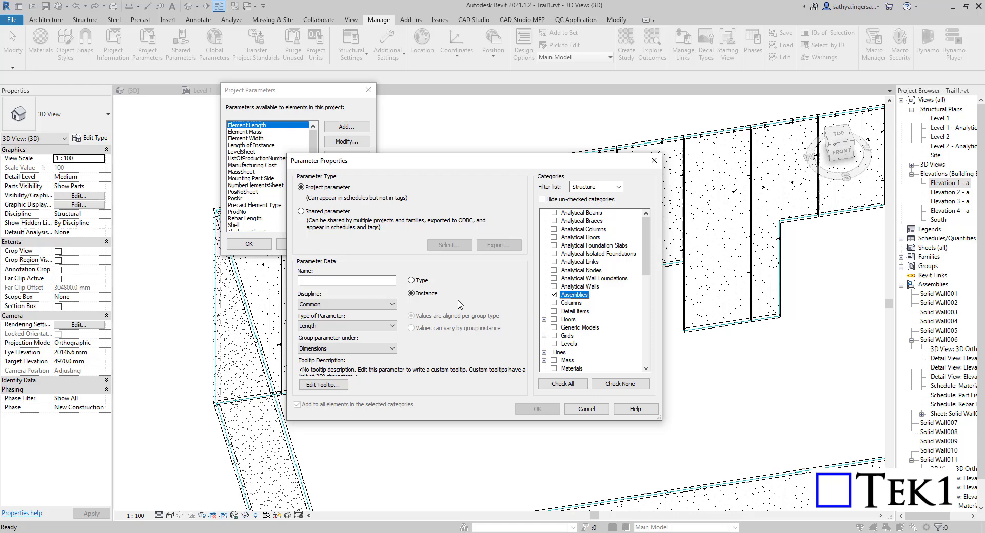
click(328, 280)
text(Casting sequebn)
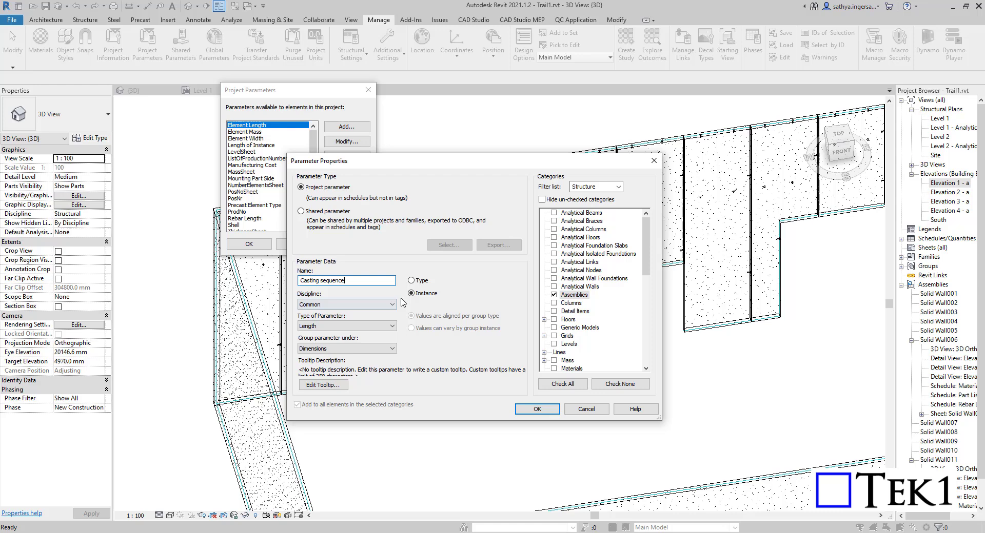
Define Casting sequence as a Common discipline instance parameter of type Text, and add it to the project
click(331, 305)
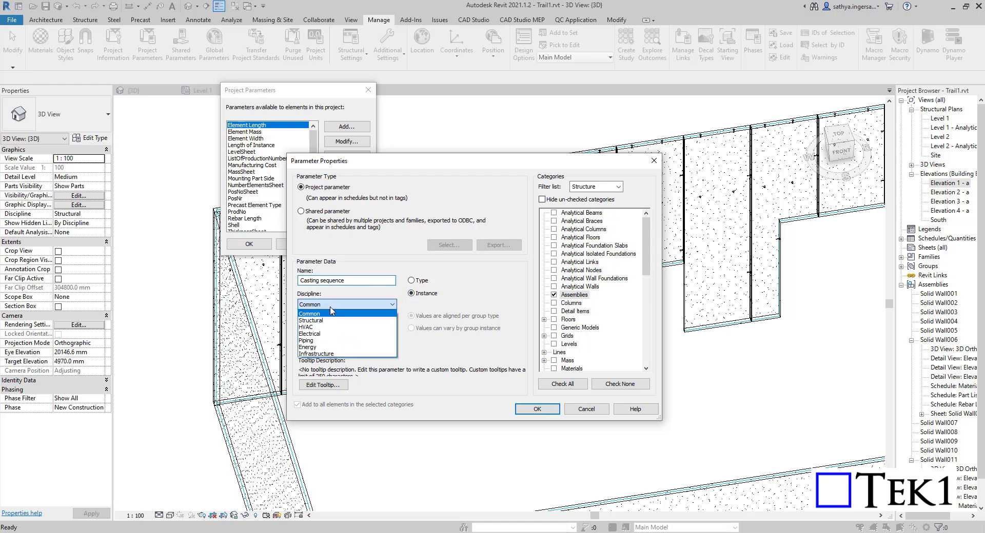
click(327, 315)
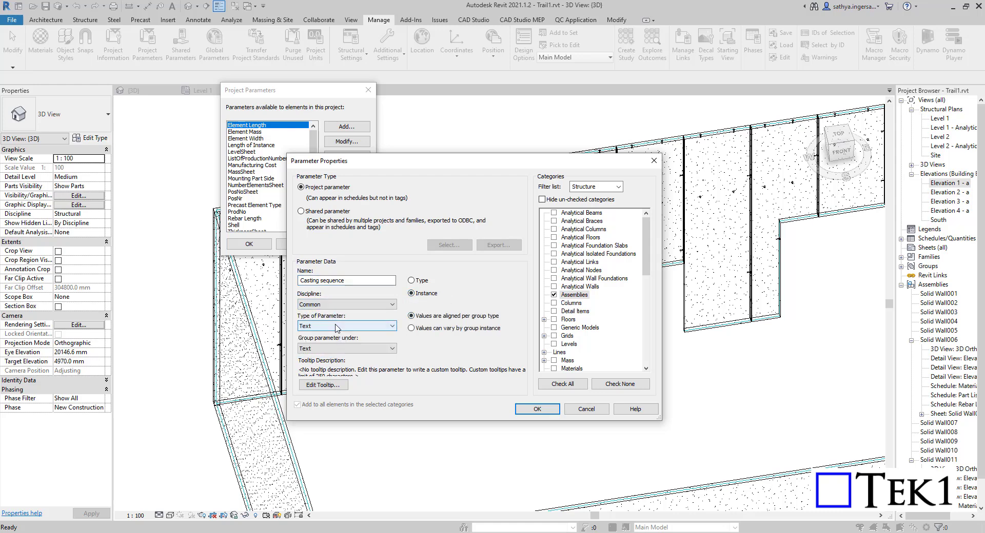
click(340, 327)
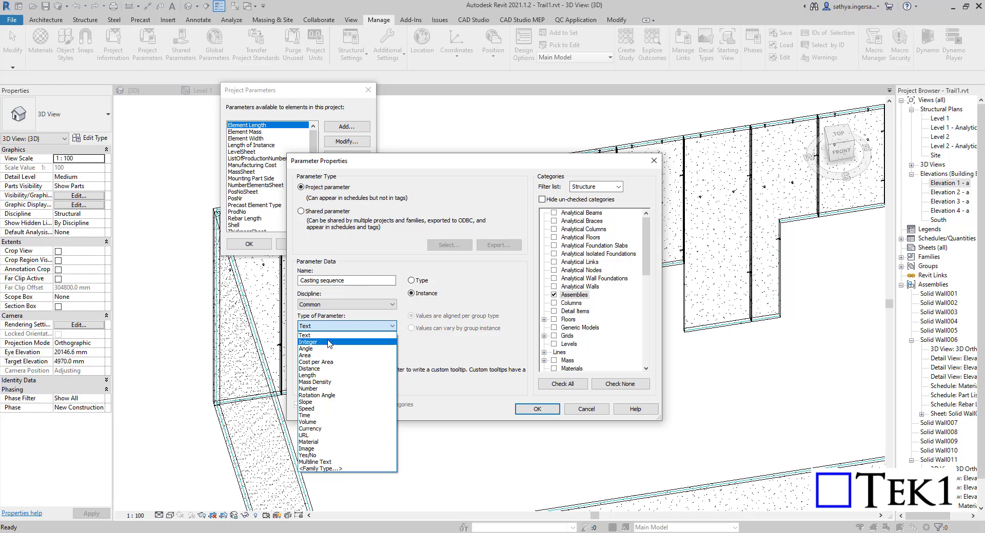
click(328, 335)
click(331, 326)
click(325, 335)
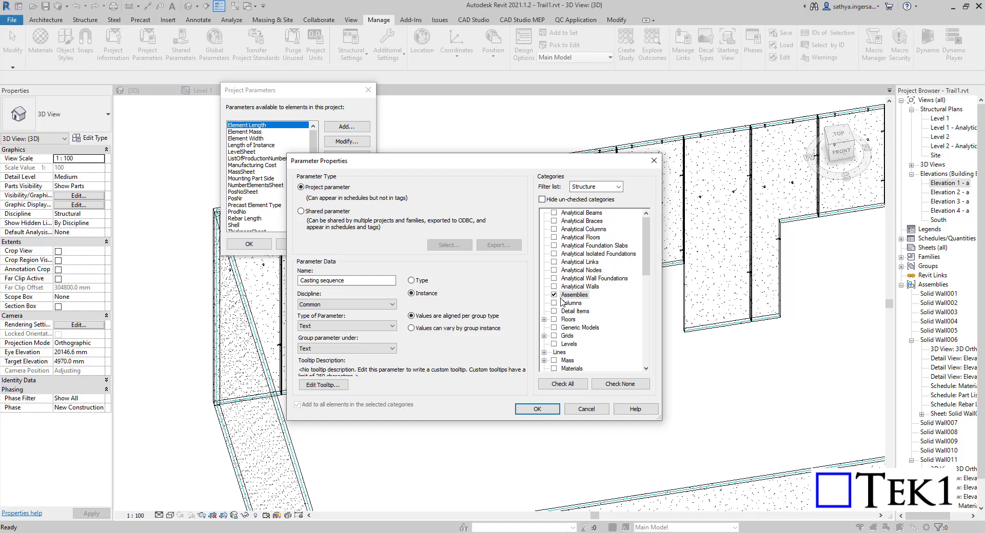
click(536, 409)
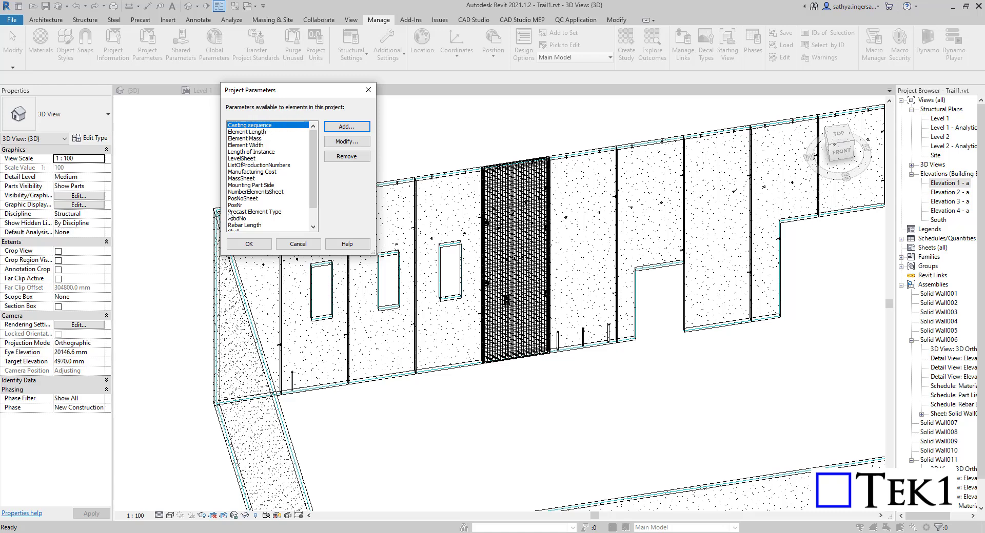
click(250, 244)
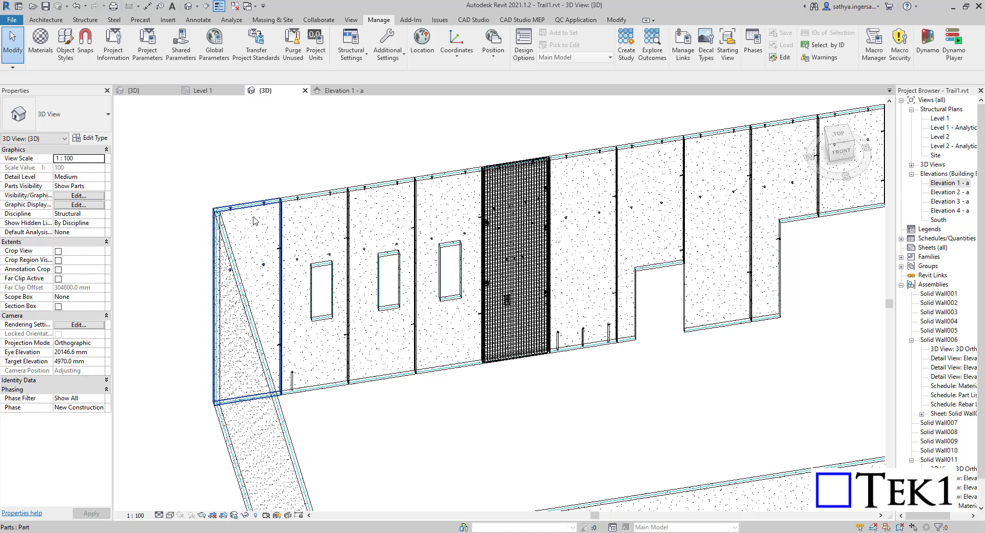
Set the Casting sequence of the Solid Wall002 assembly to "Lot 1"
click(378, 188)
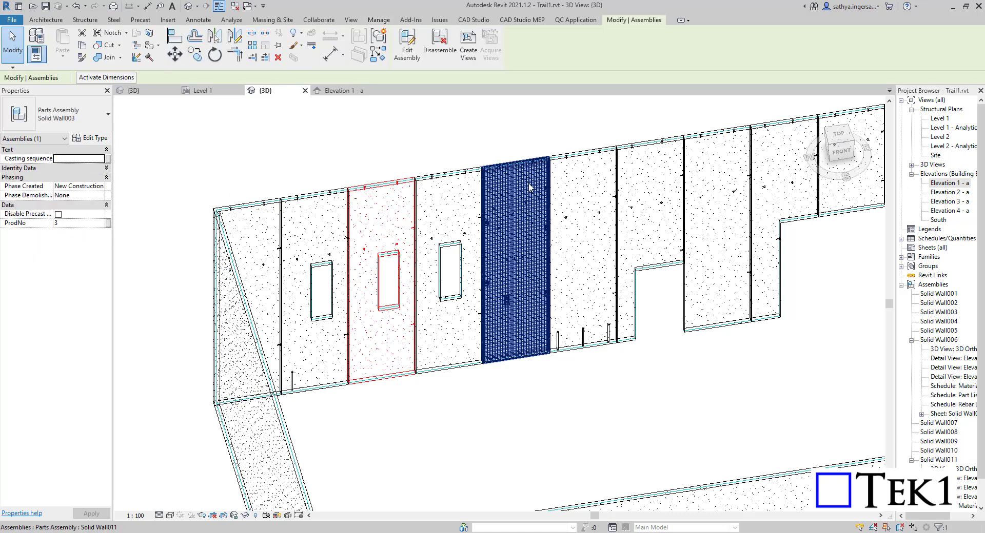
key(Escape)
click(318, 204)
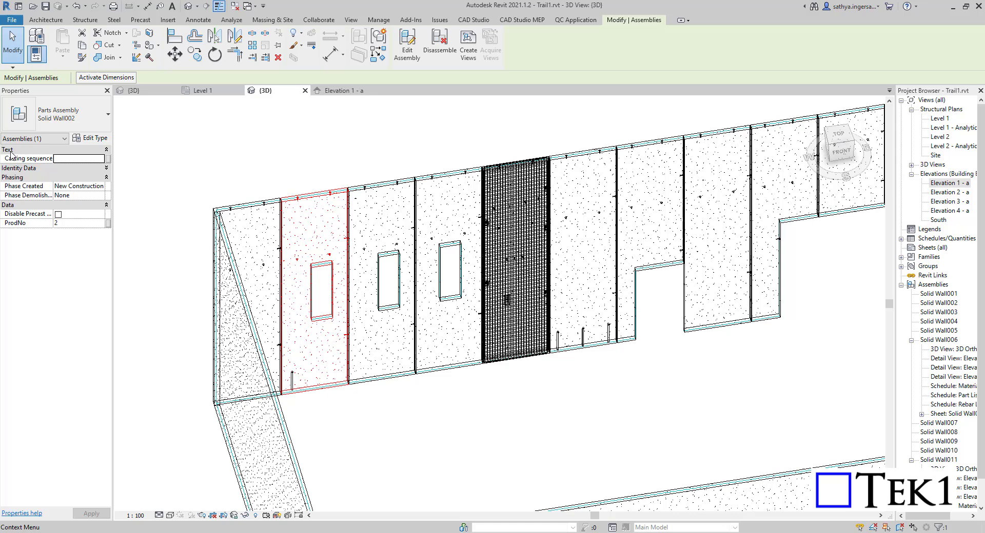
click(60, 159)
text(L)
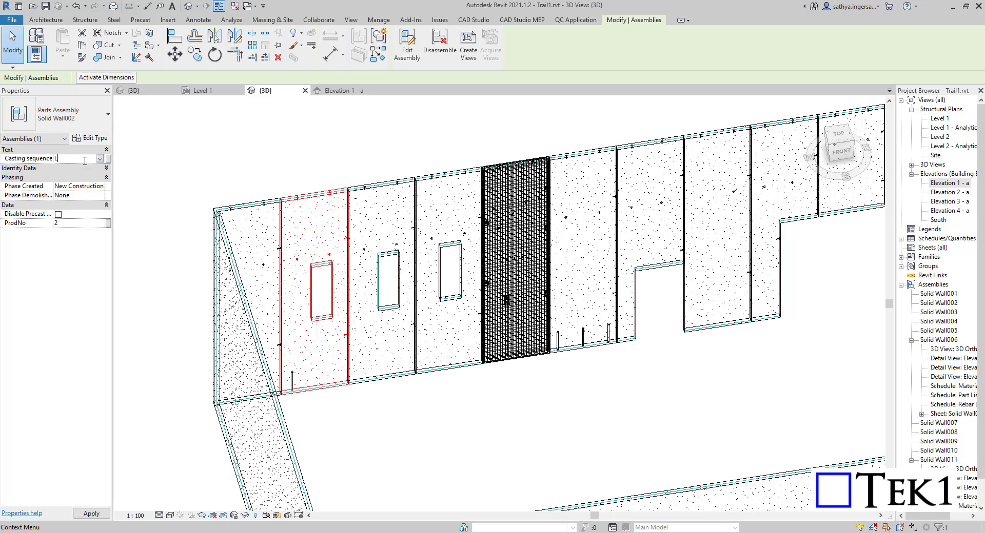
text(ot 1)
click(331, 169)
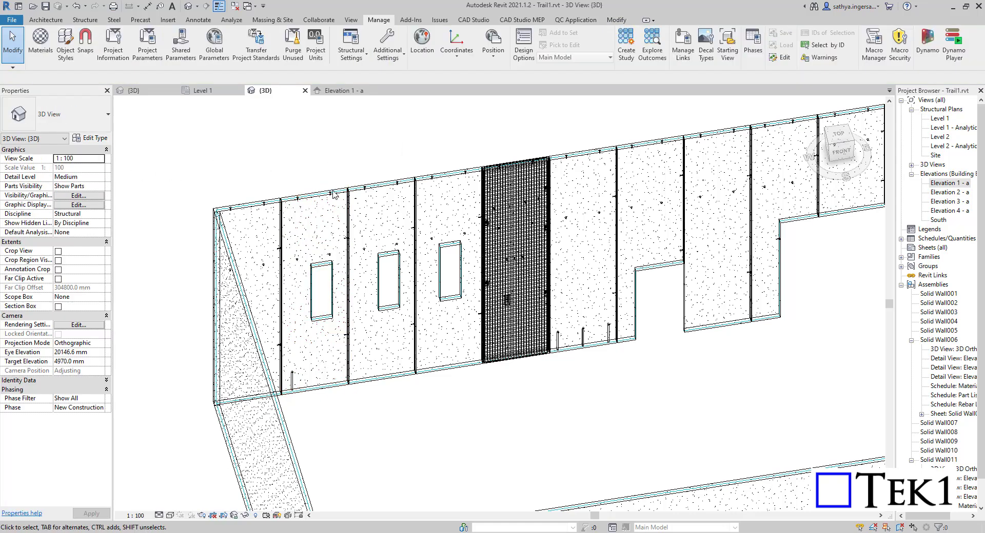
Review the Casting sequence and the type properties of the Solid Wall002 assembly
click(317, 193)
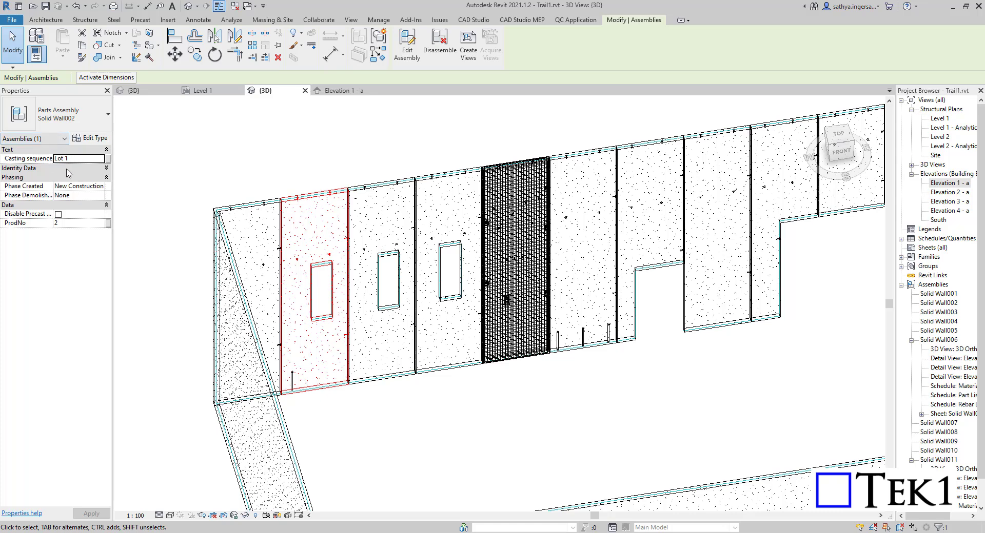
click(90, 139)
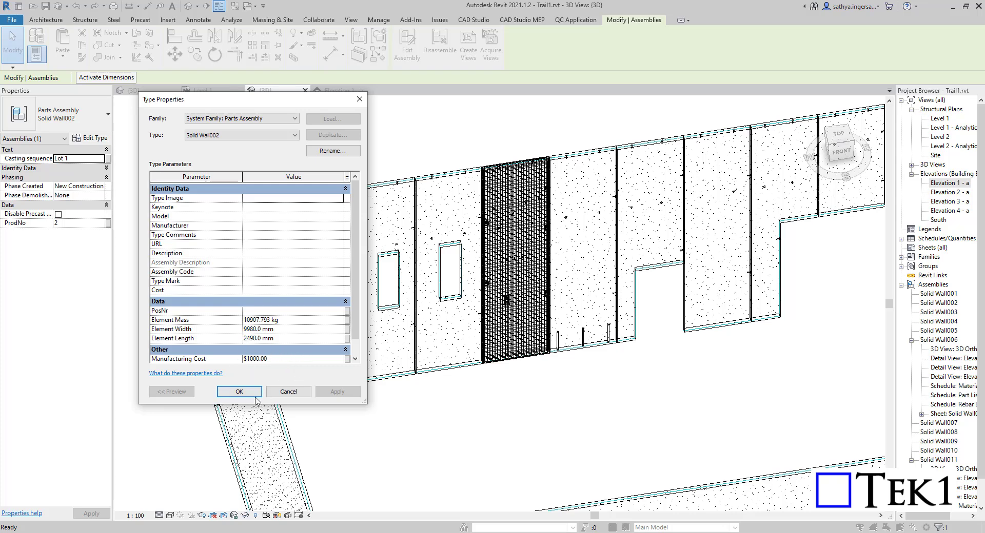
click(239, 391)
click(323, 181)
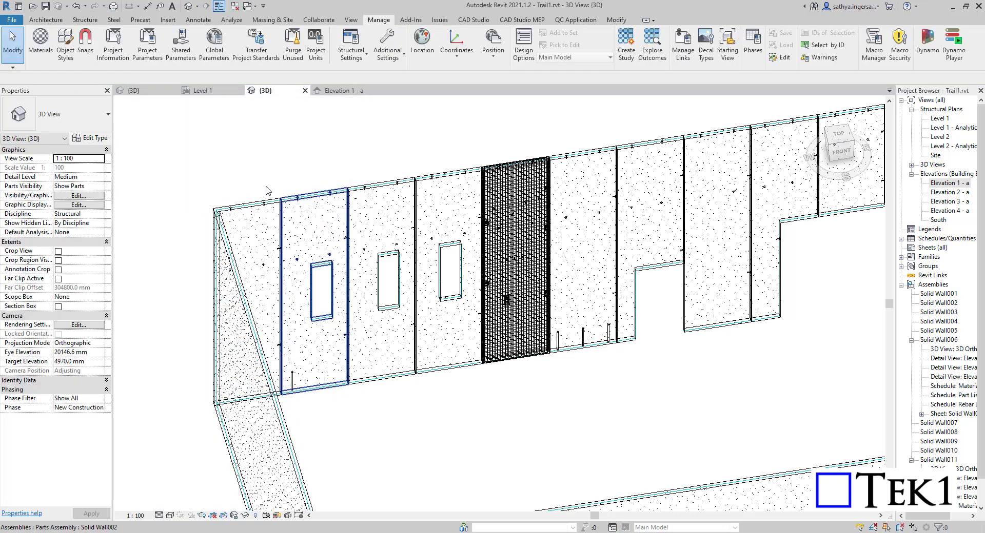